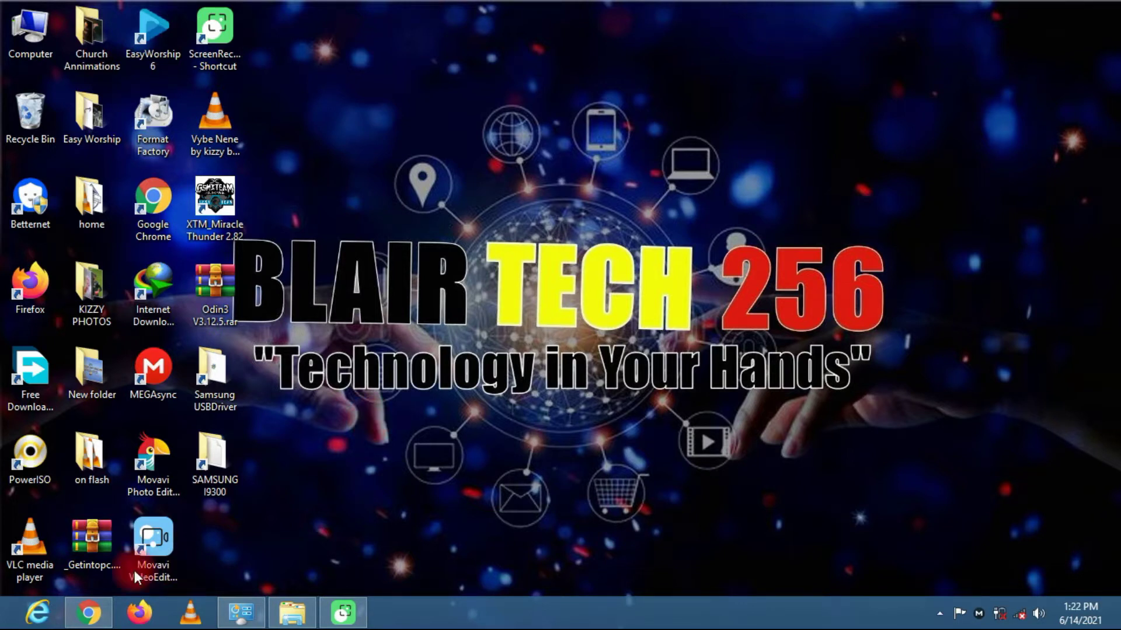
Review the firmware search results in the browser, then minimize it to reach the desktop.
click(89, 613)
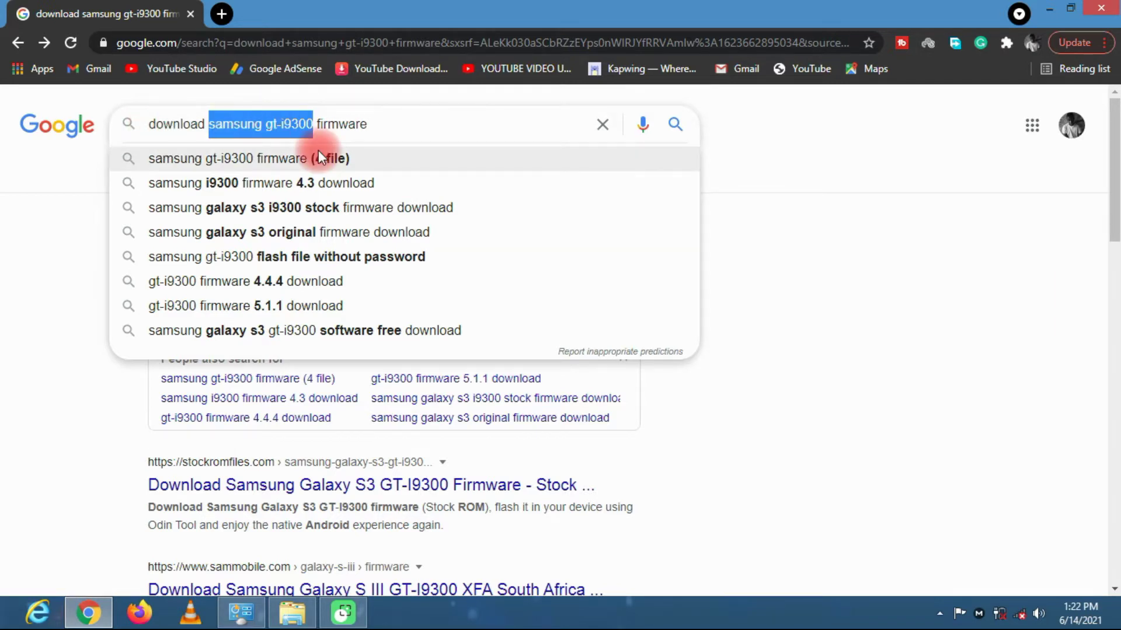
click(413, 110)
click(65, 246)
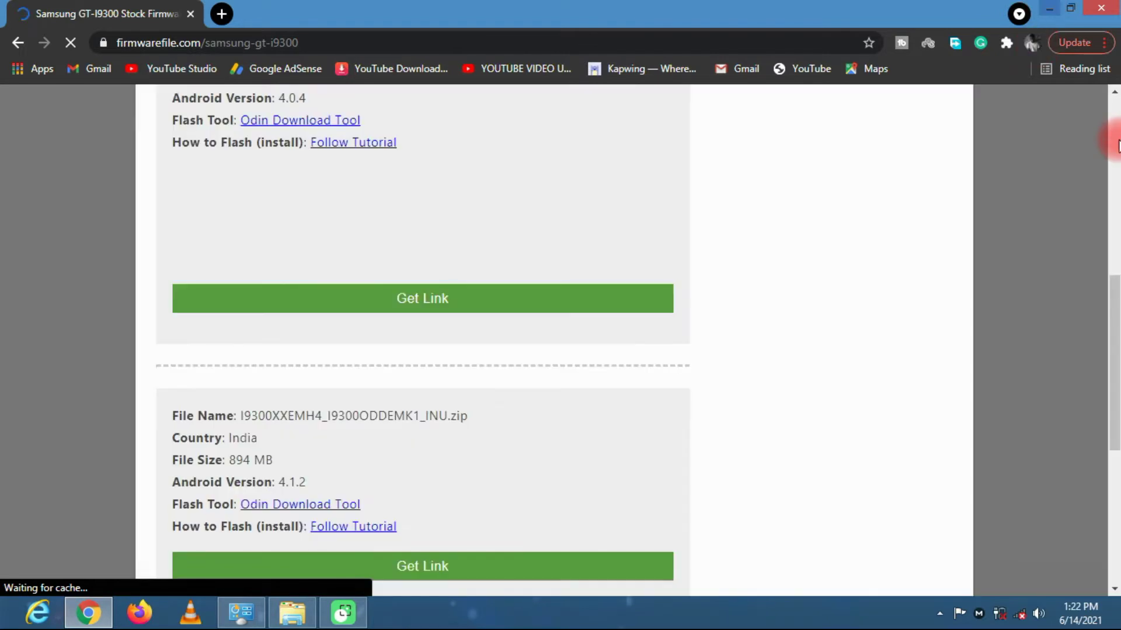
click(1112, 250)
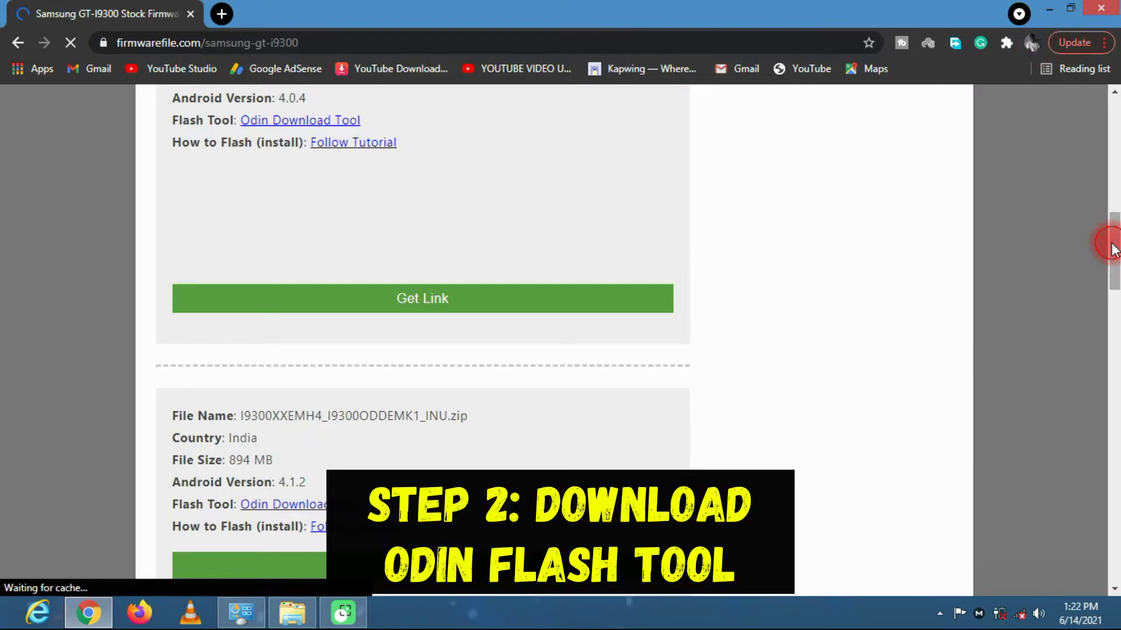
drag(1111, 250, 956, 5)
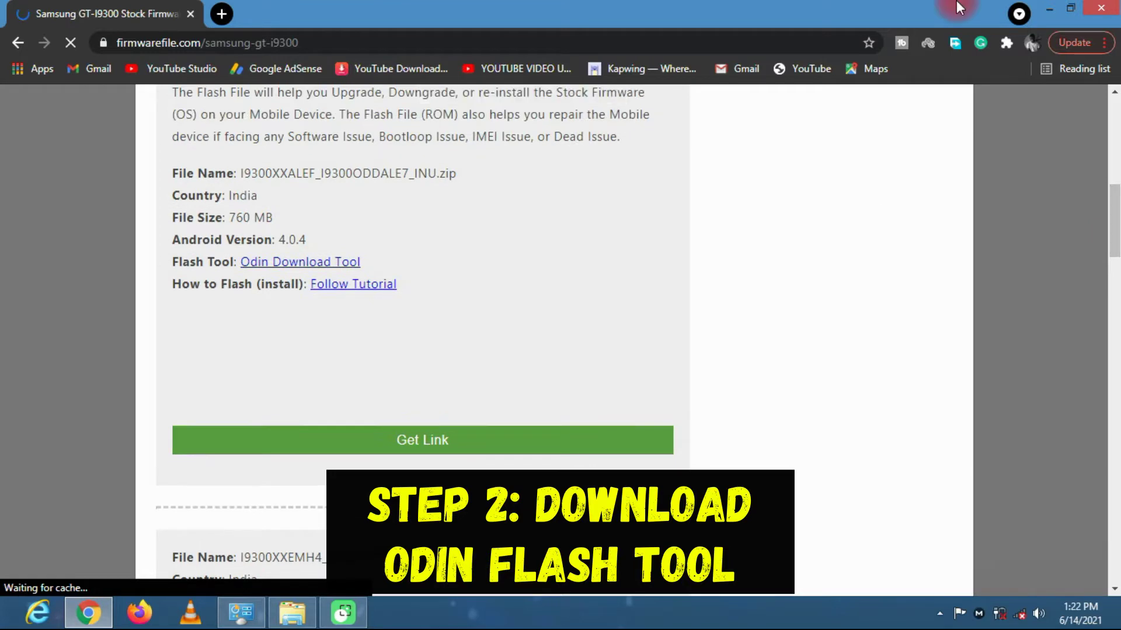
click(1060, 3)
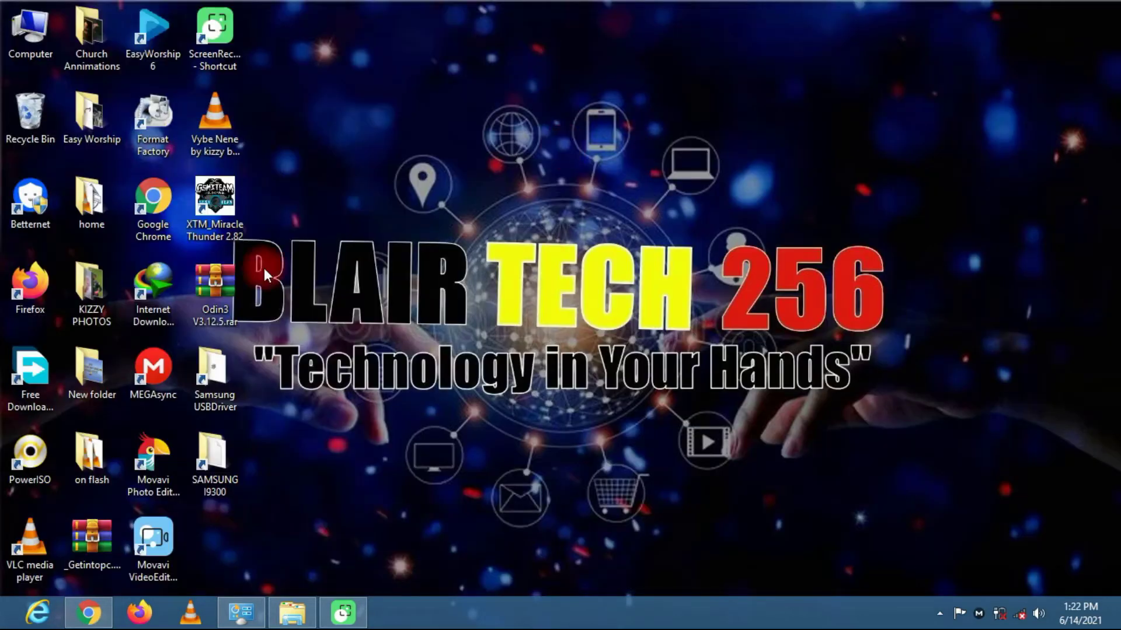
Look over the desktop files, including the Samsung USBDriver folder and its driver installer.
click(223, 303)
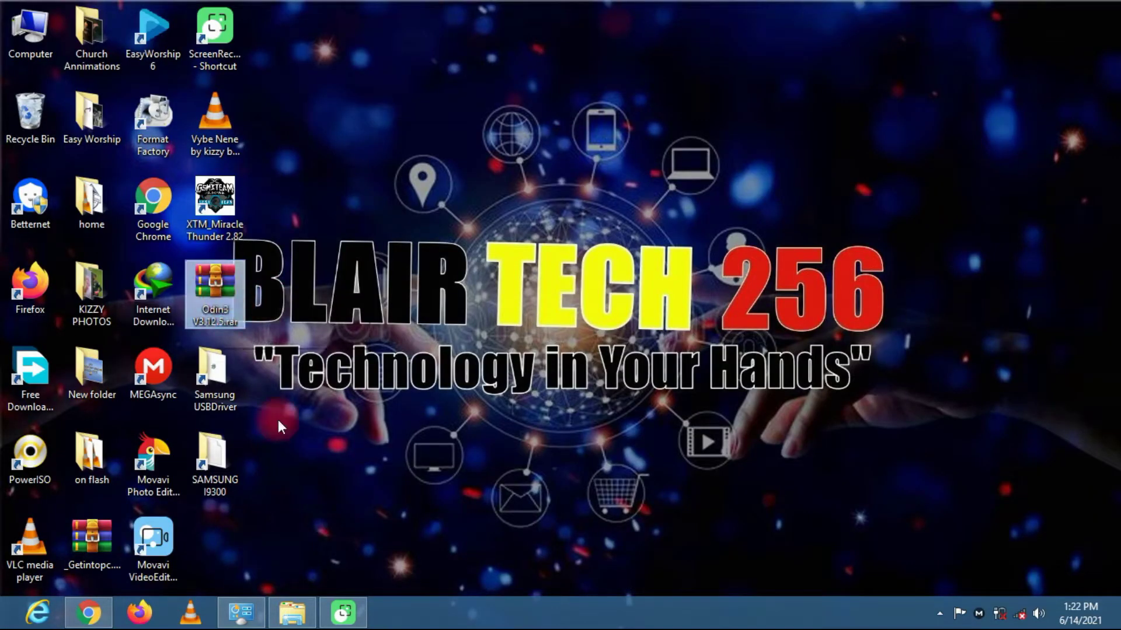
click(290, 607)
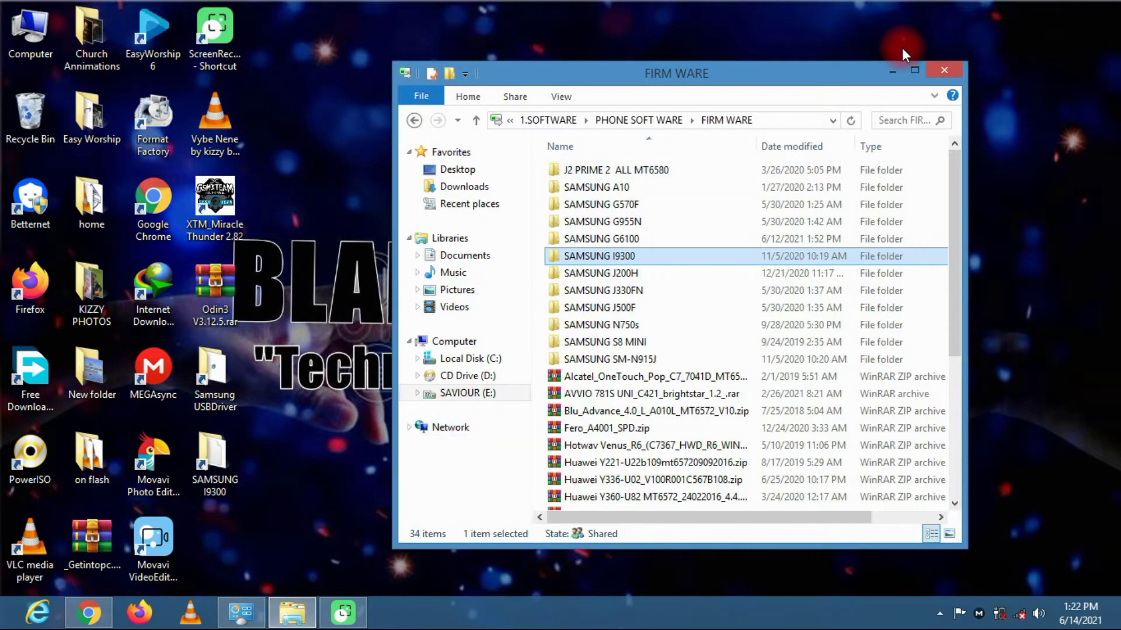
click(892, 70)
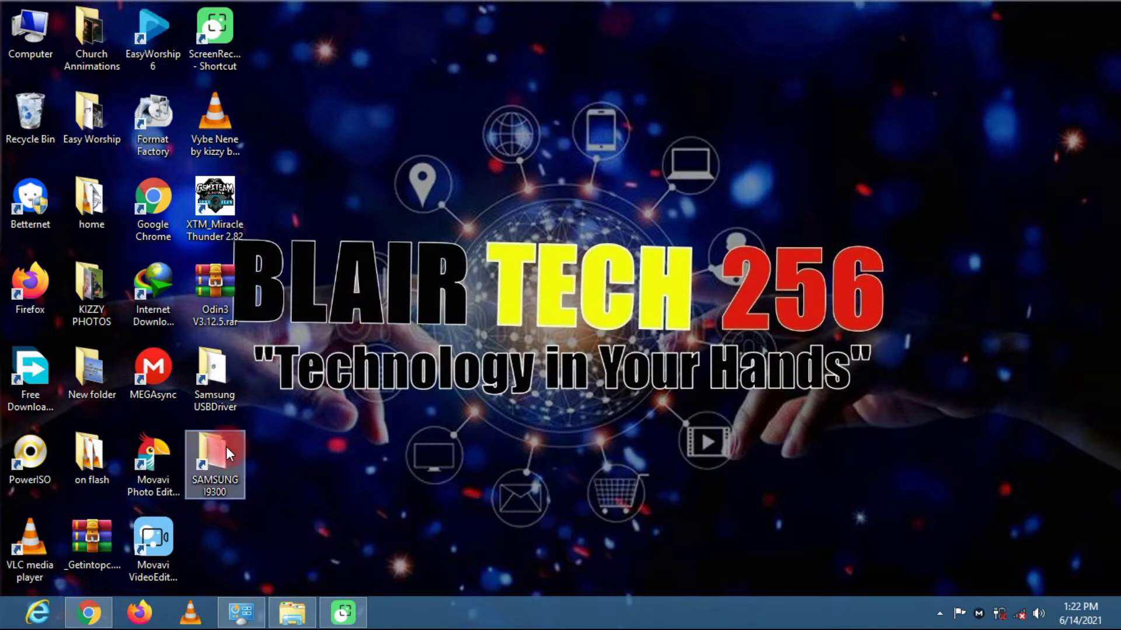
click(227, 375)
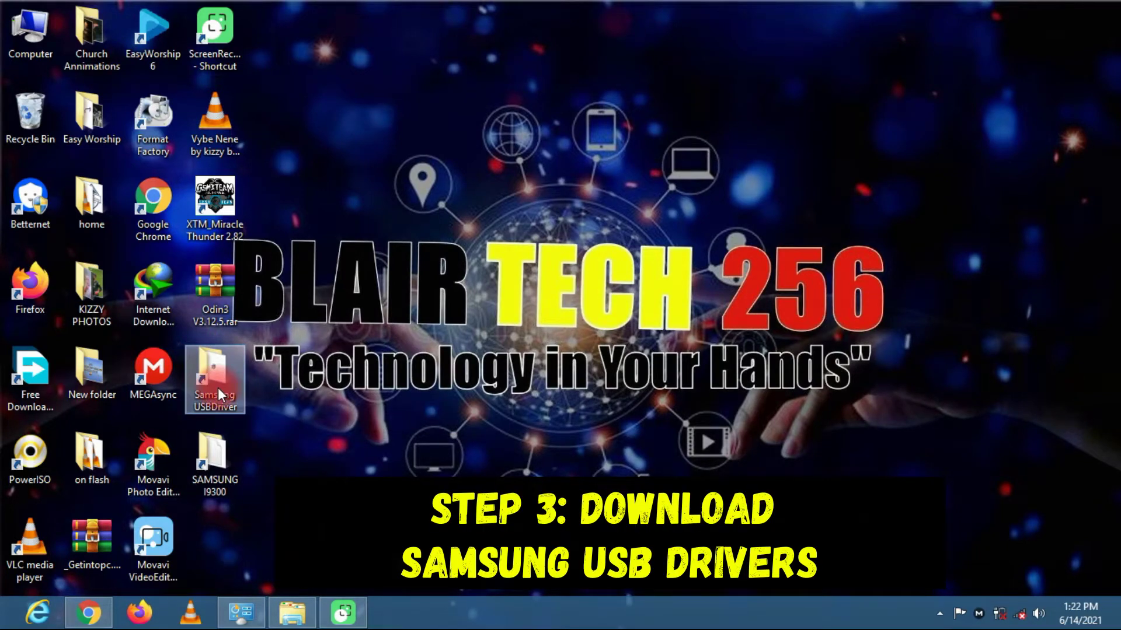
double_click(218, 389)
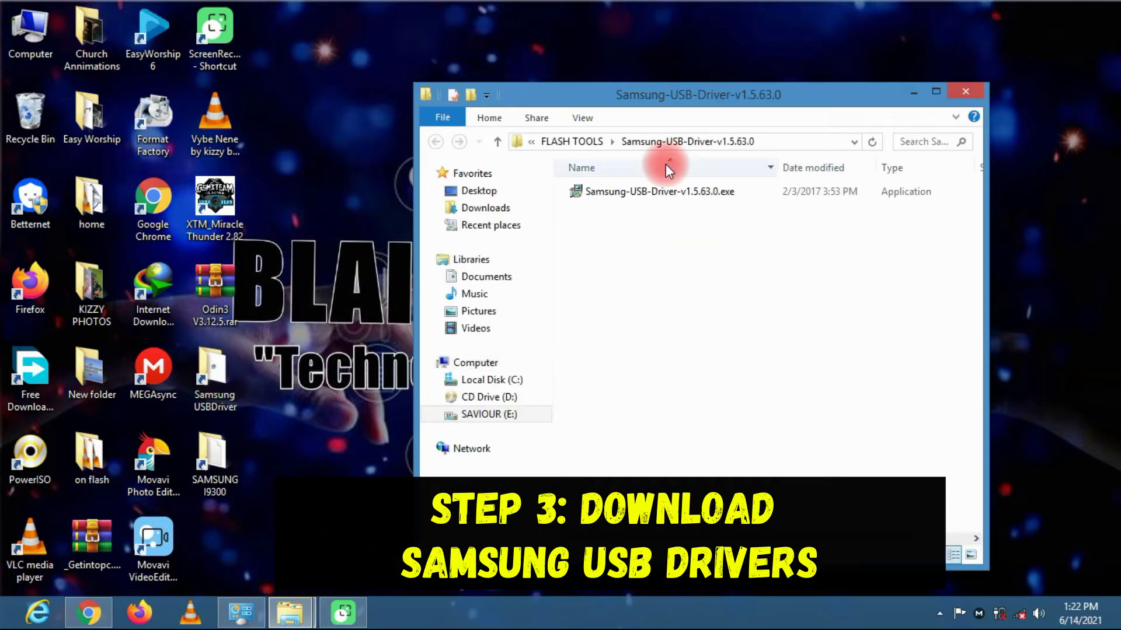
click(641, 191)
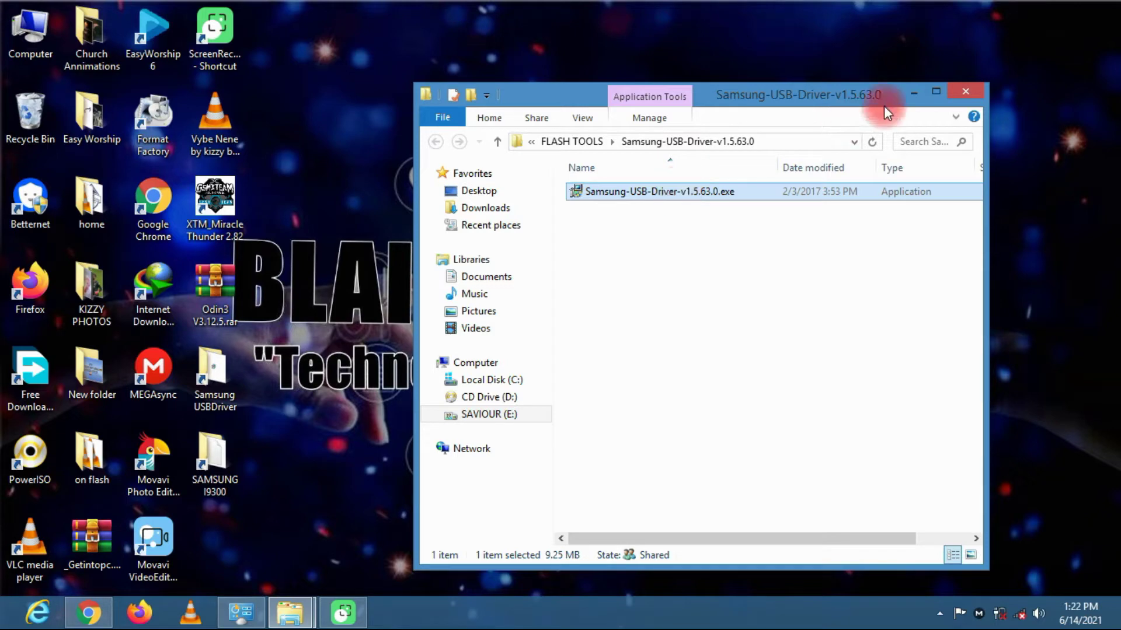
click(904, 97)
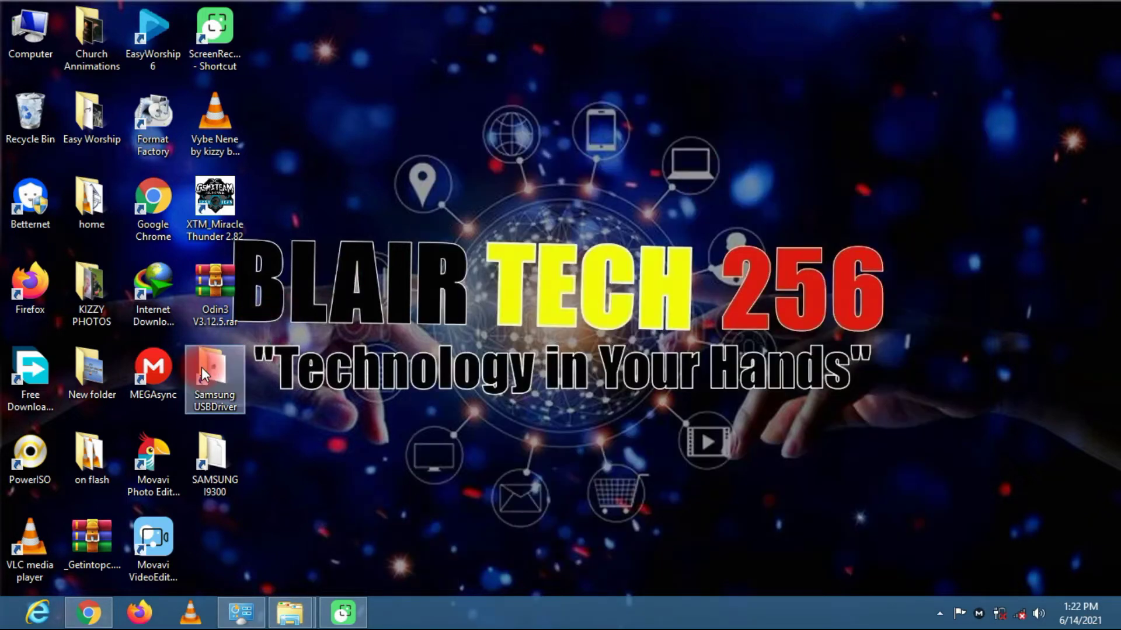
Extract Odin3 V3.12.5.rar into an Odin3 V3.12.5 folder, dismissing the corrupt header warning.
click(221, 307)
right_click(220, 306)
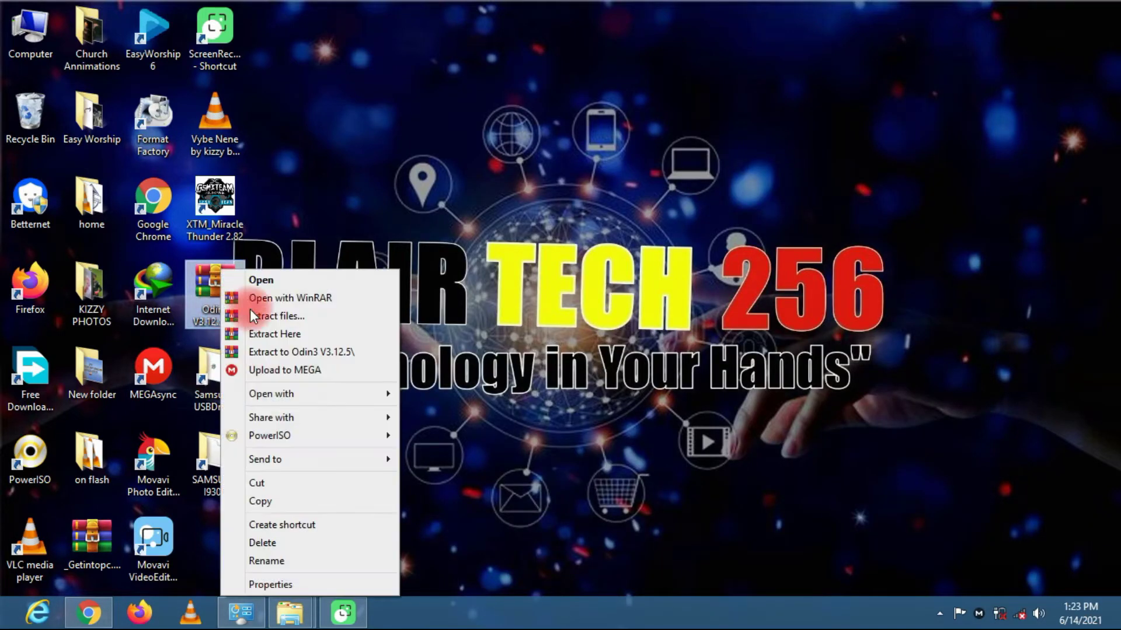
click(320, 354)
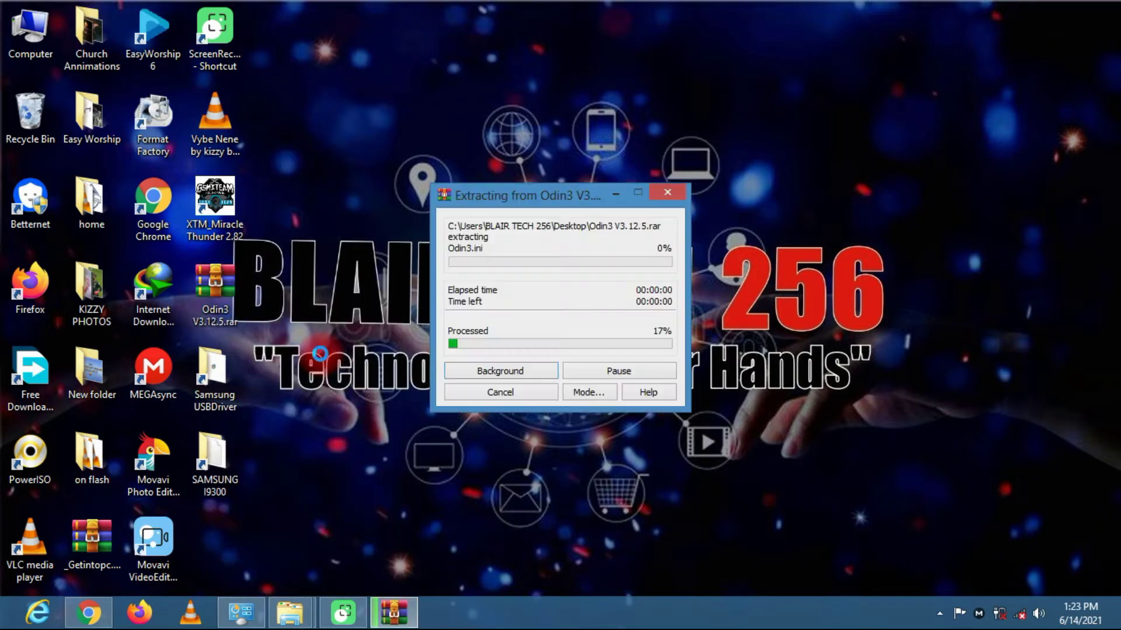
click(391, 409)
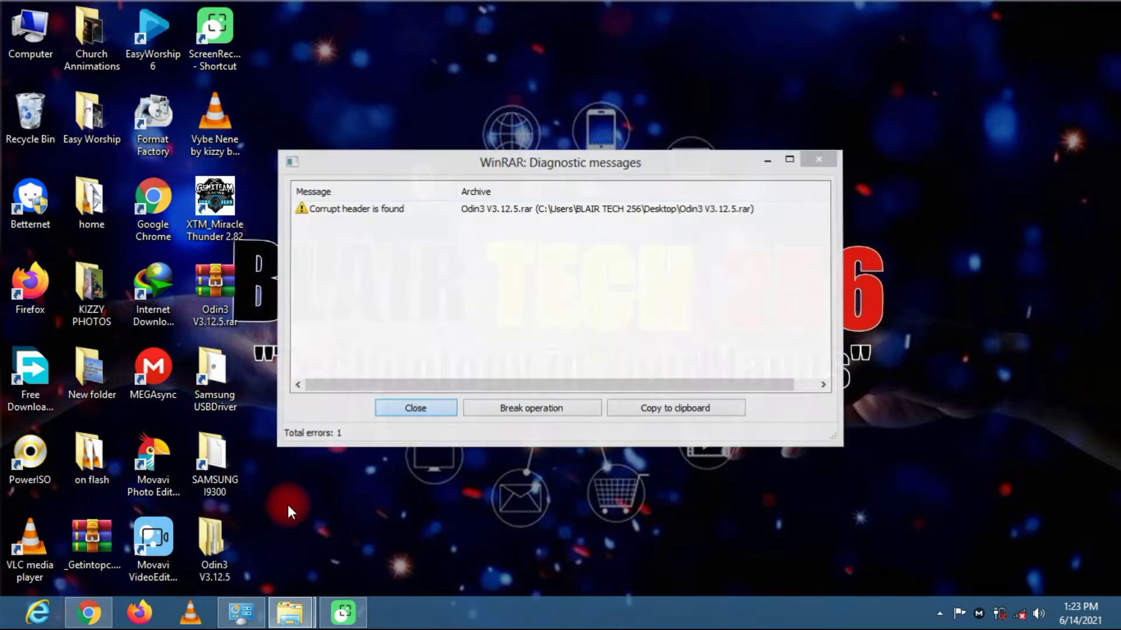
Locate the I9300 MD5 firmware file inside the SAMSUNG I9300 folder.
click(220, 464)
double_click(220, 466)
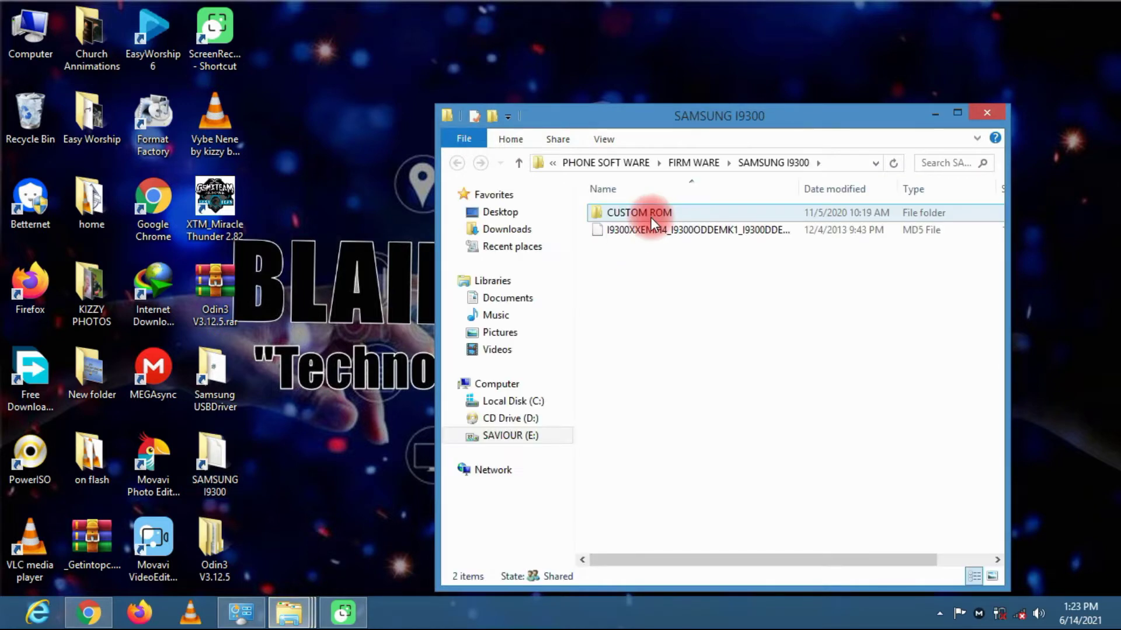
click(658, 229)
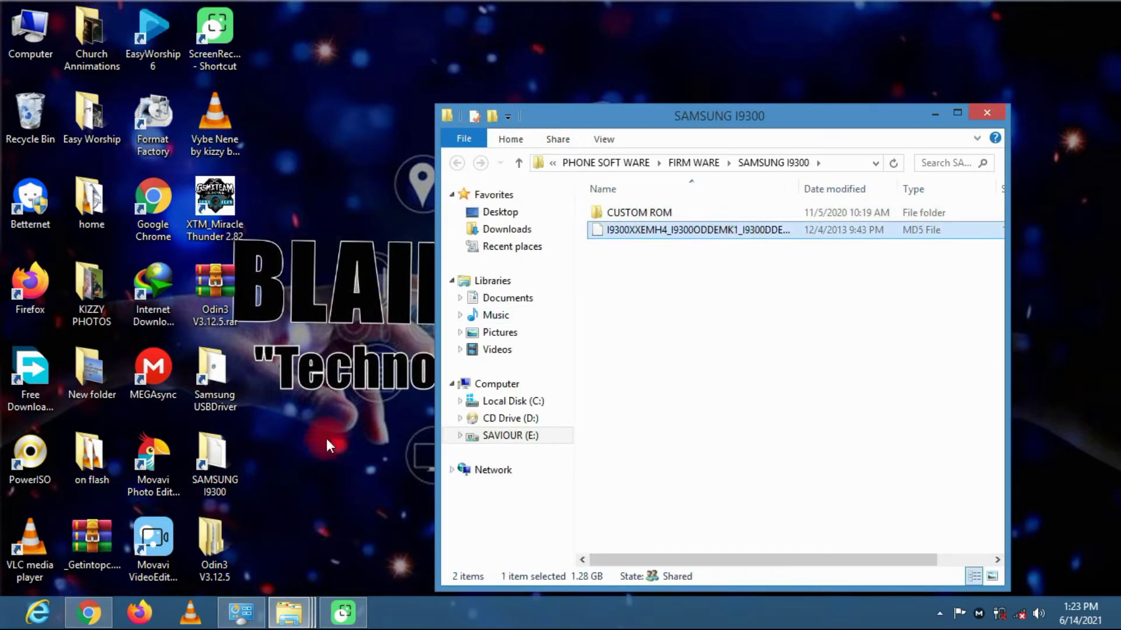
Run Odin3 v3.12.5.exe as administrator from the extracted Odin3 V3.12.5 folder.
click(293, 459)
double_click(220, 522)
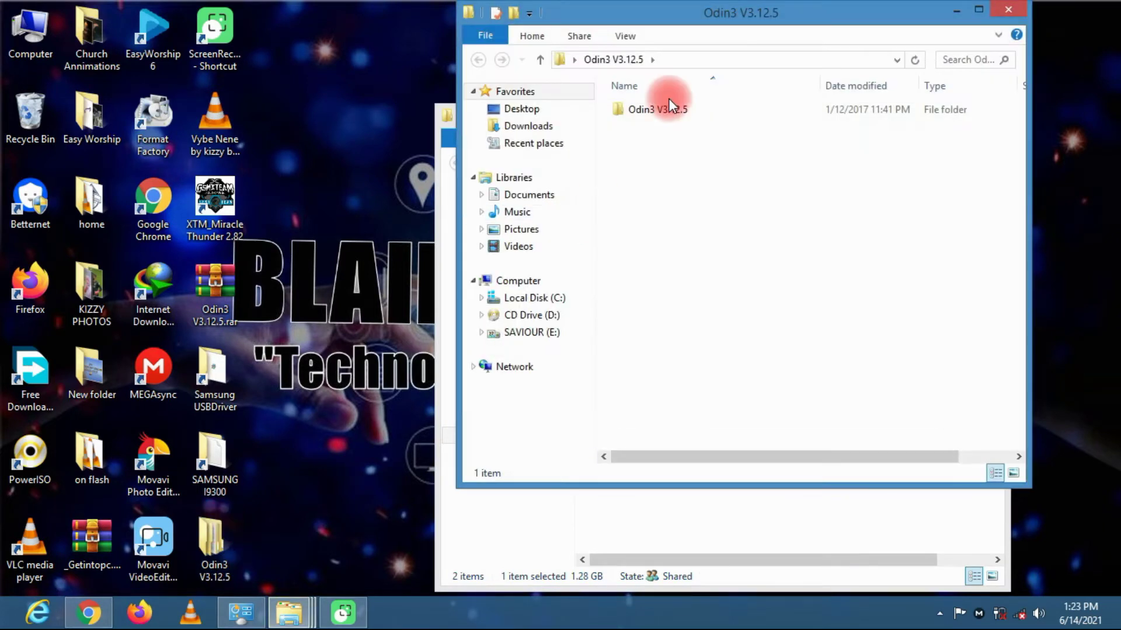
click(664, 110)
double_click(663, 110)
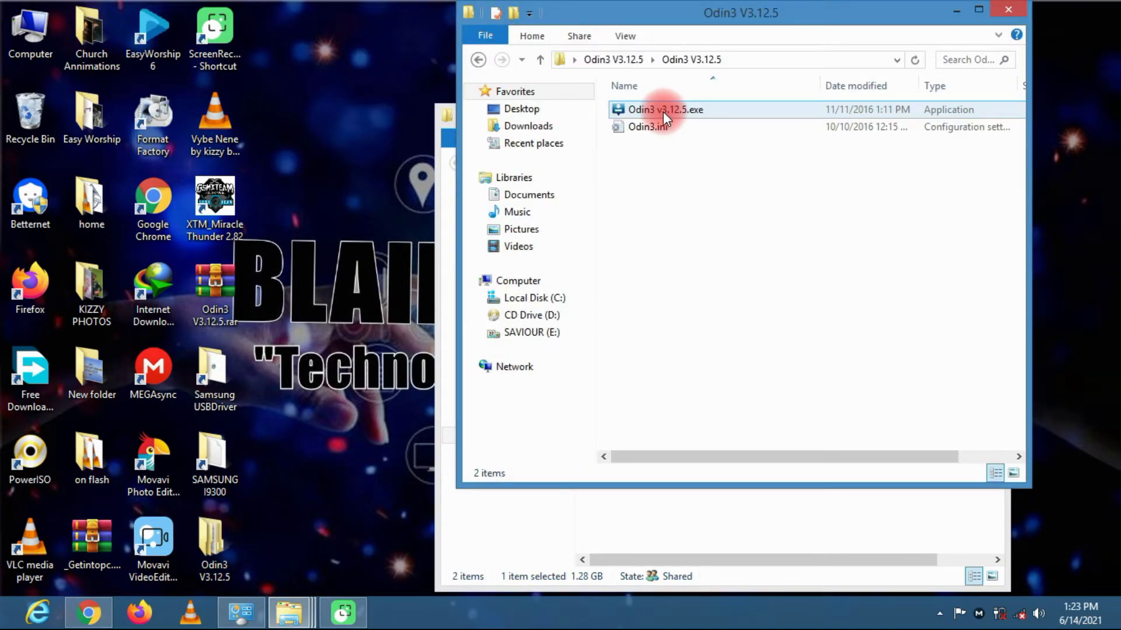
click(662, 112)
right_click(663, 112)
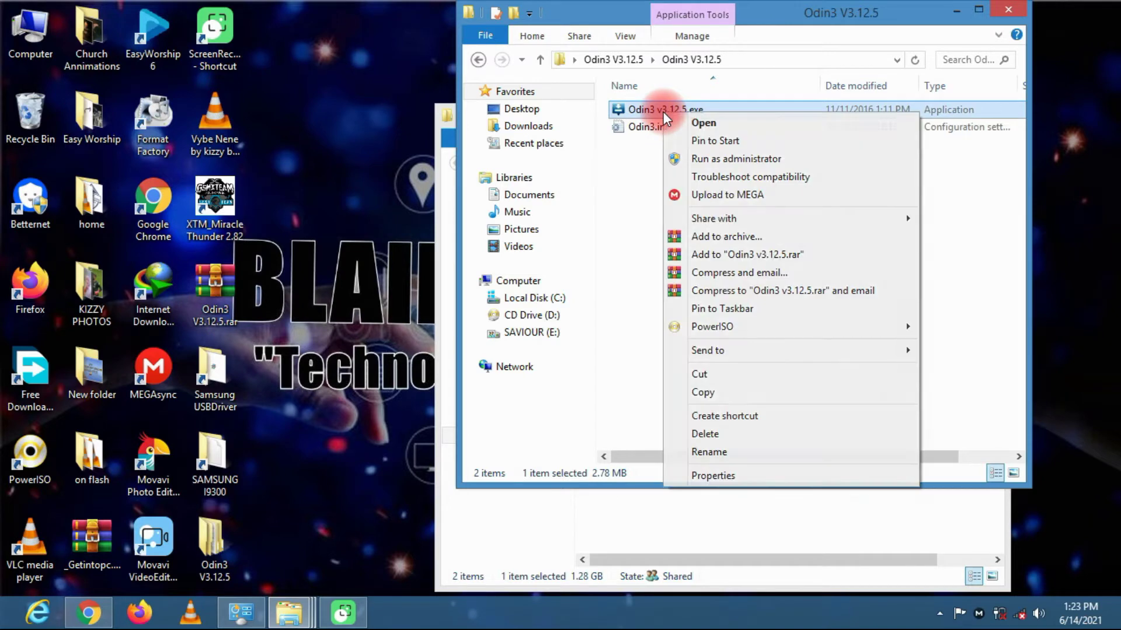
click(726, 158)
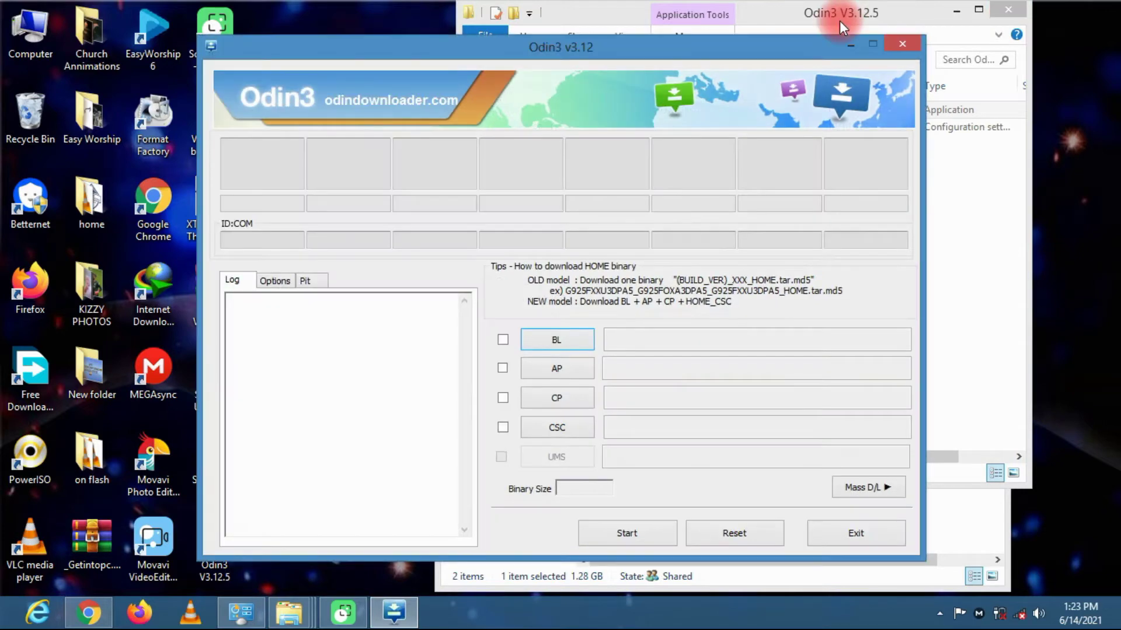
drag(839, 20, 694, 32)
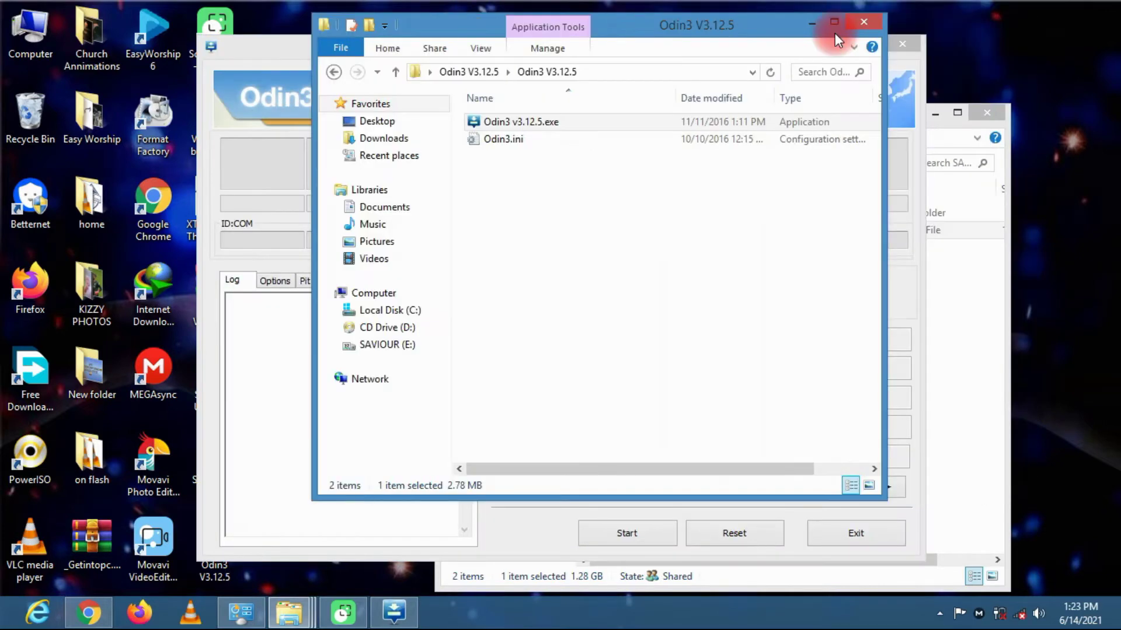
click(806, 24)
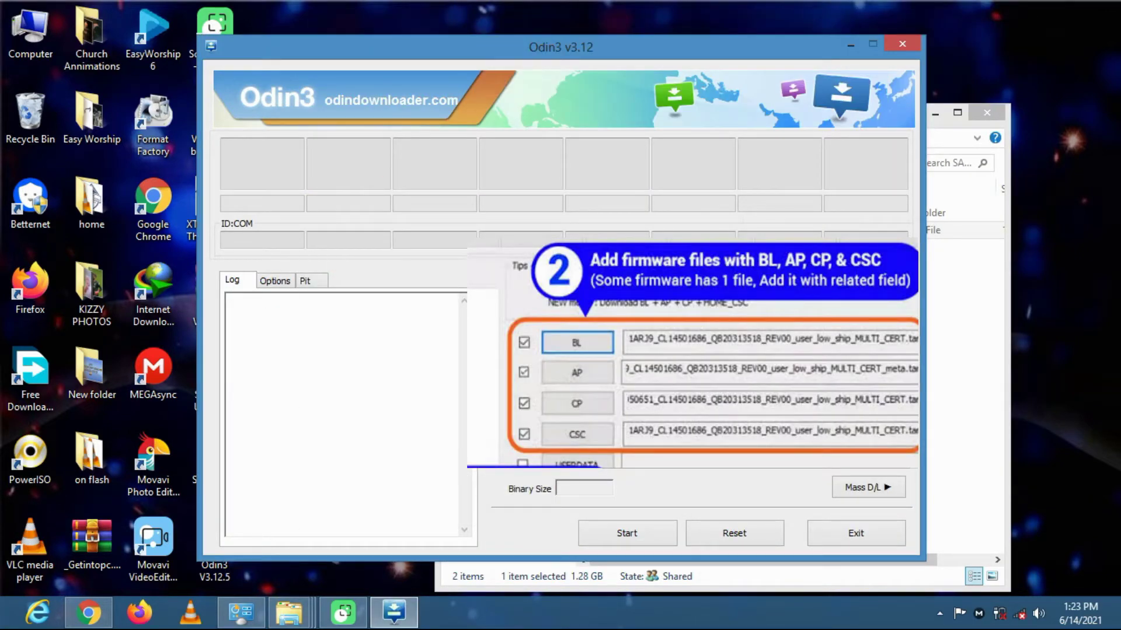
Load the I9300 MD5 firmware from FIRM WARE > SAMSUNG I9300 into Odin3's AP slot.
click(553, 370)
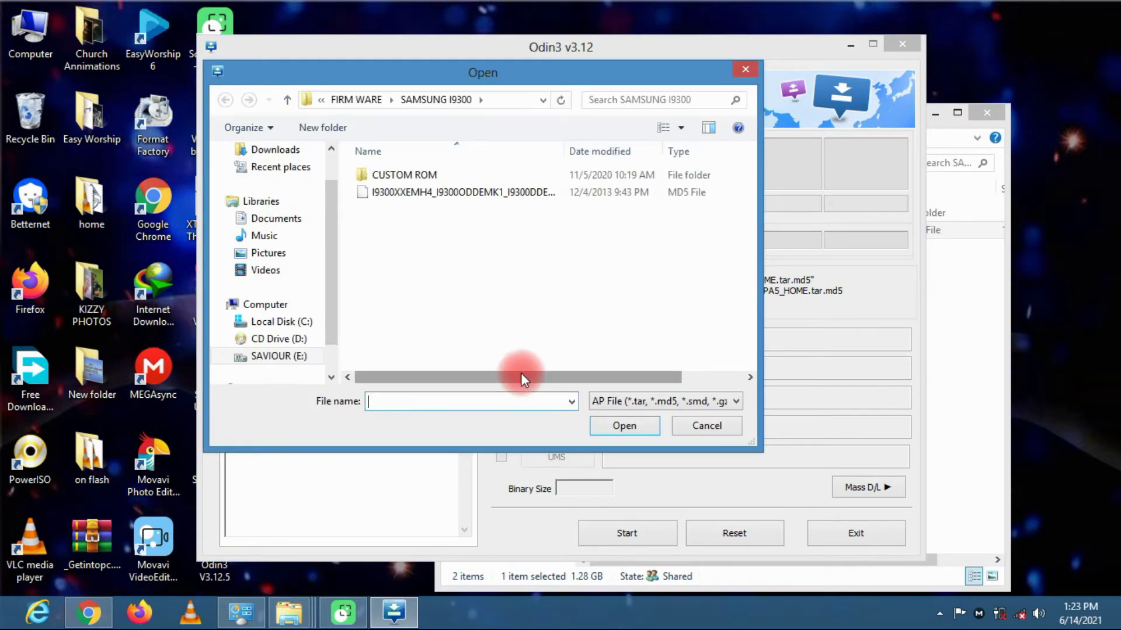
click(351, 99)
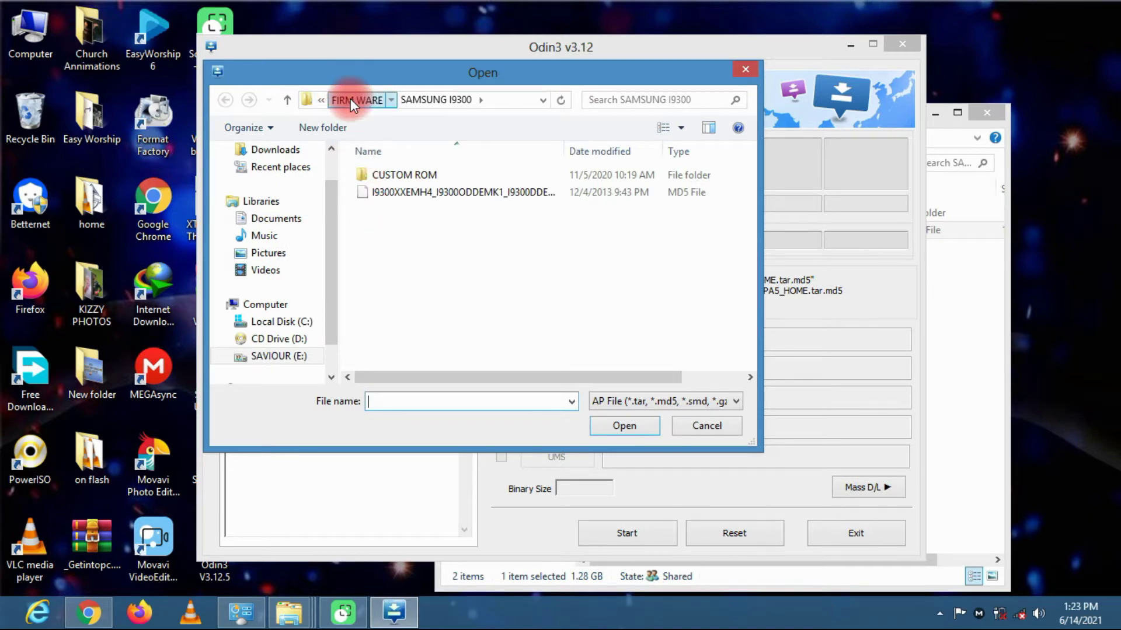
click(371, 261)
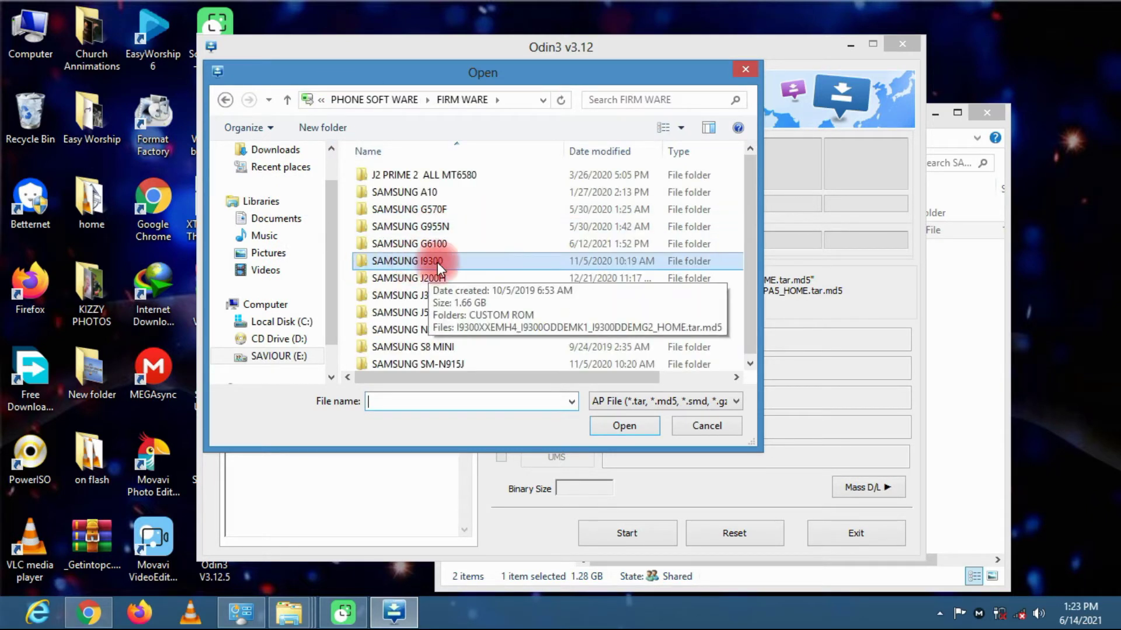
double_click(422, 263)
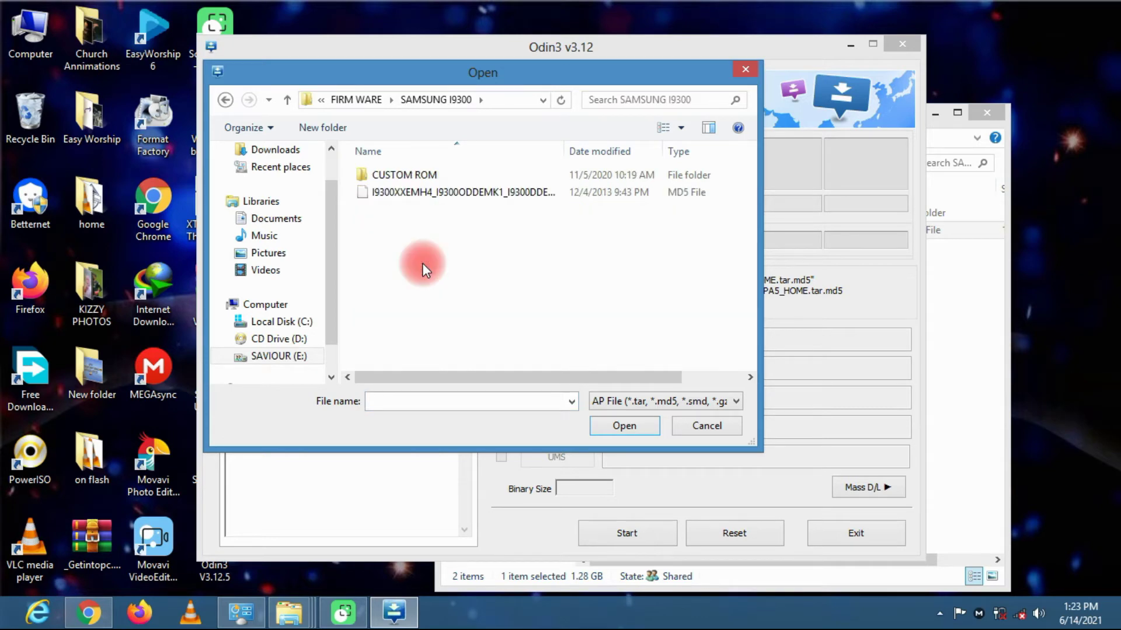
double_click(407, 197)
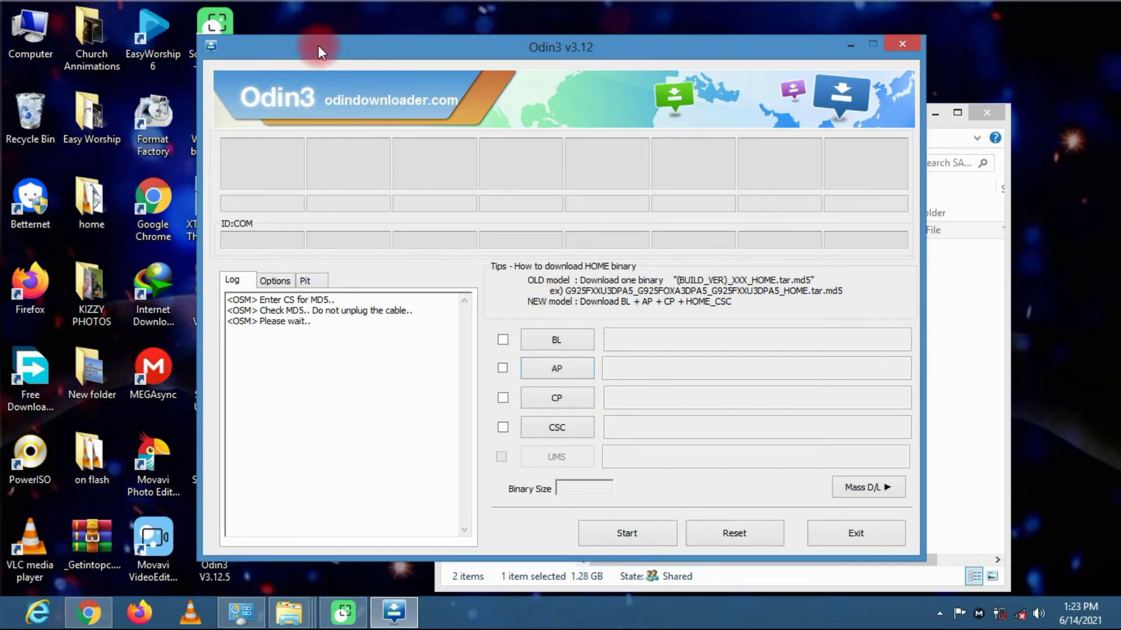
drag(318, 45, 399, 45)
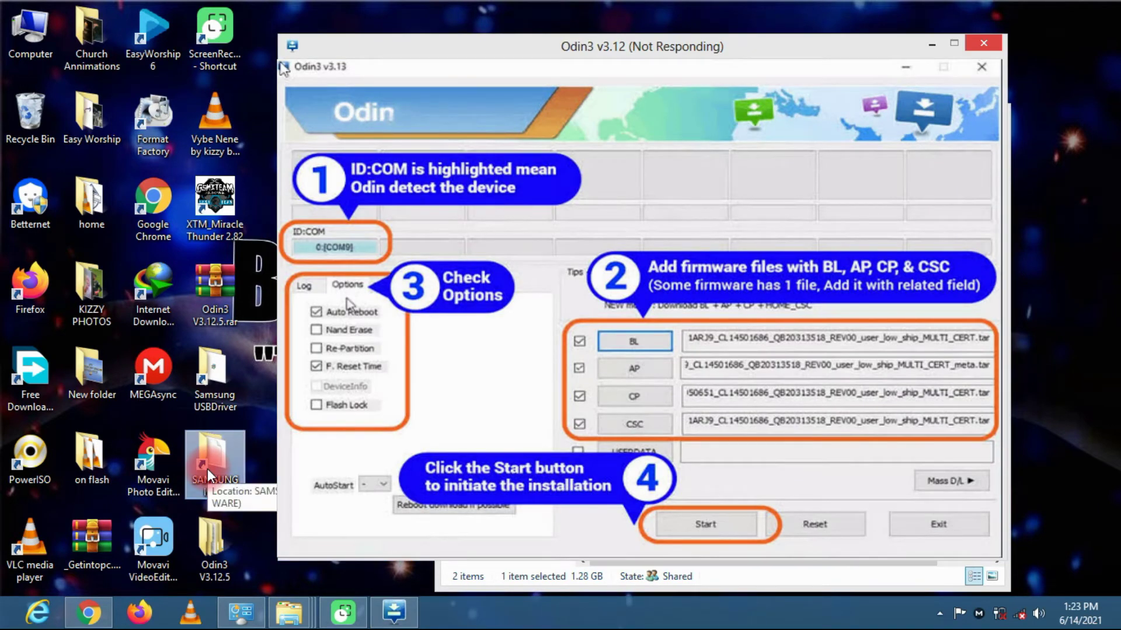
Click in the repositioned Odin3 window while its firmware MD5 check continues.
click(564, 183)
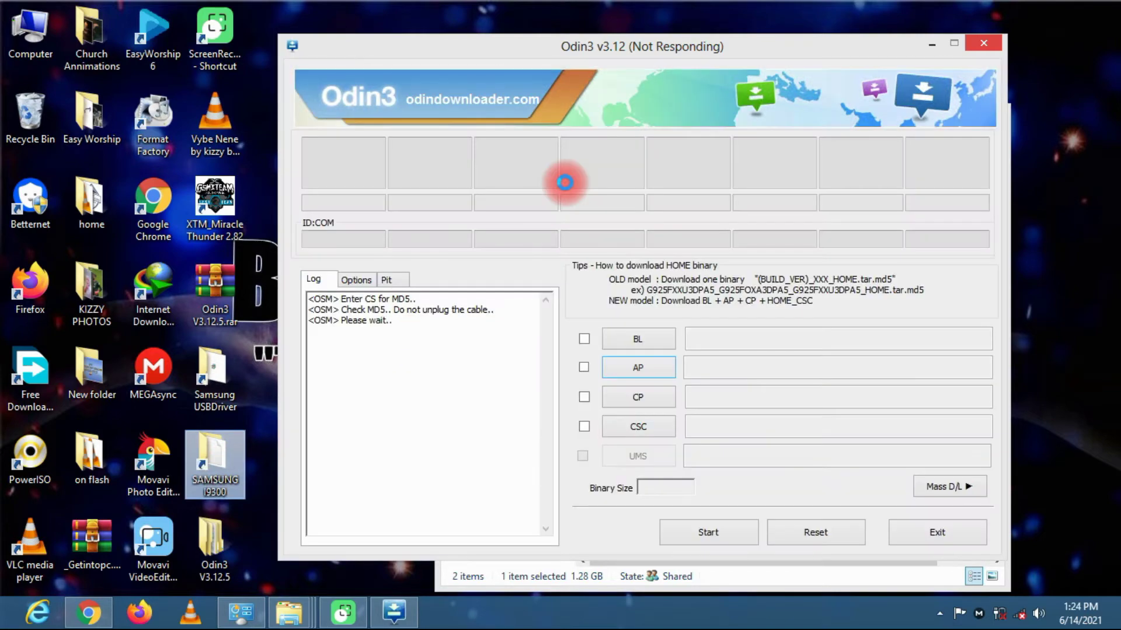